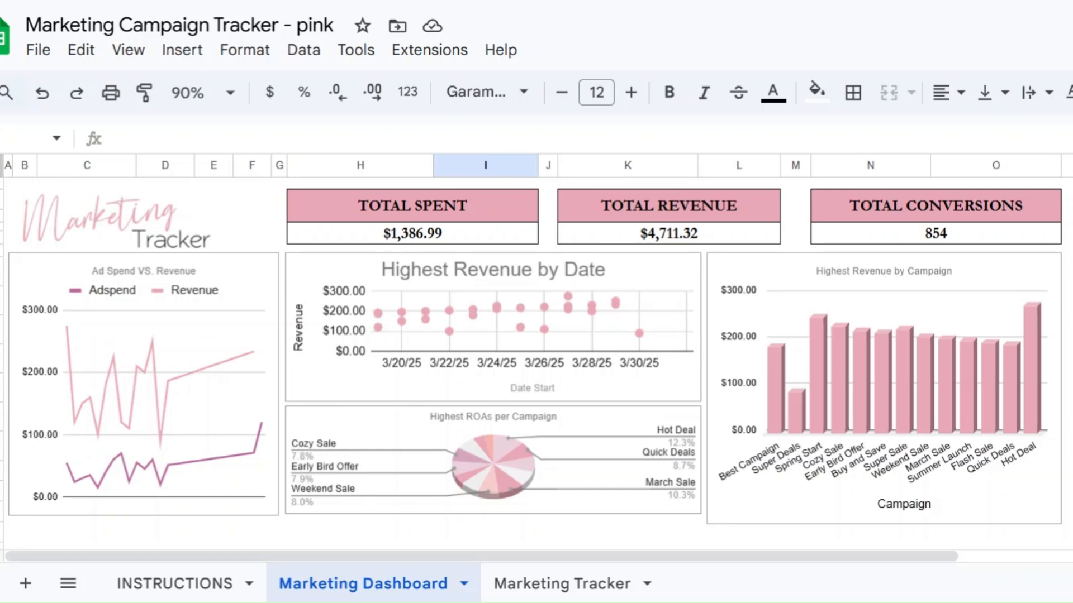
# Step: Check the Cozy Sale platform entry on the Marketing Tracker sheet, then return to the Marketing Dashboard
pyautogui.click(543, 596)
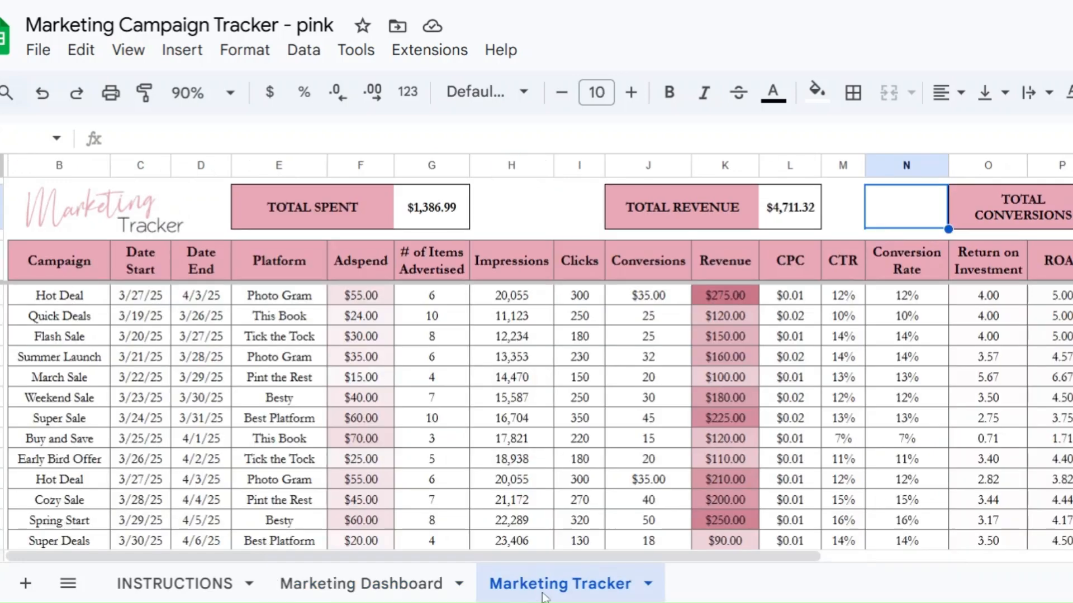
pyautogui.scroll(-4, 179, 466)
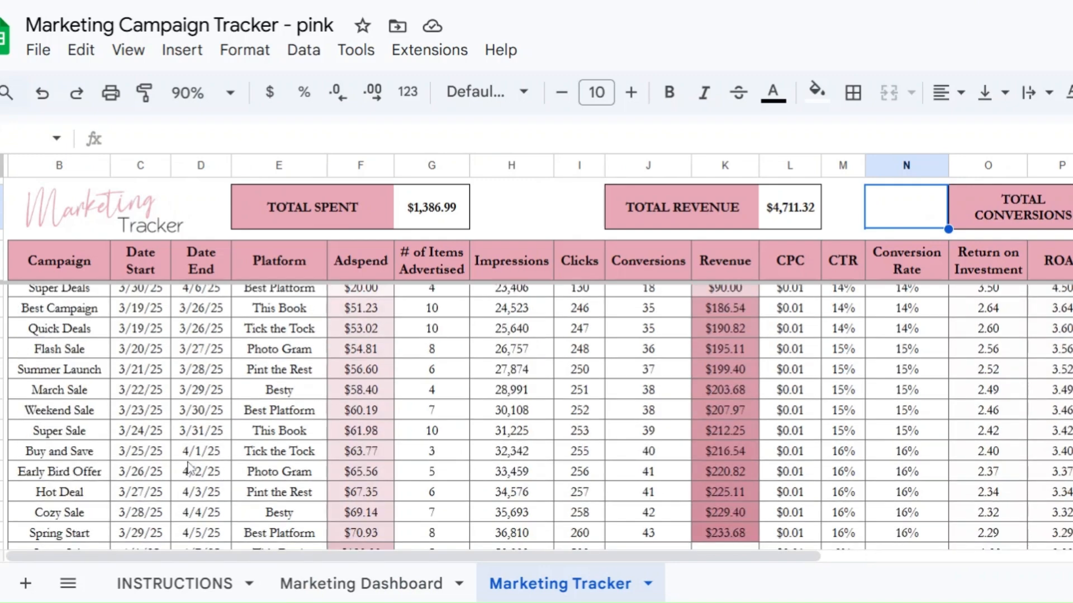
pyautogui.click(246, 513)
pyautogui.scroll(4, 262, 475)
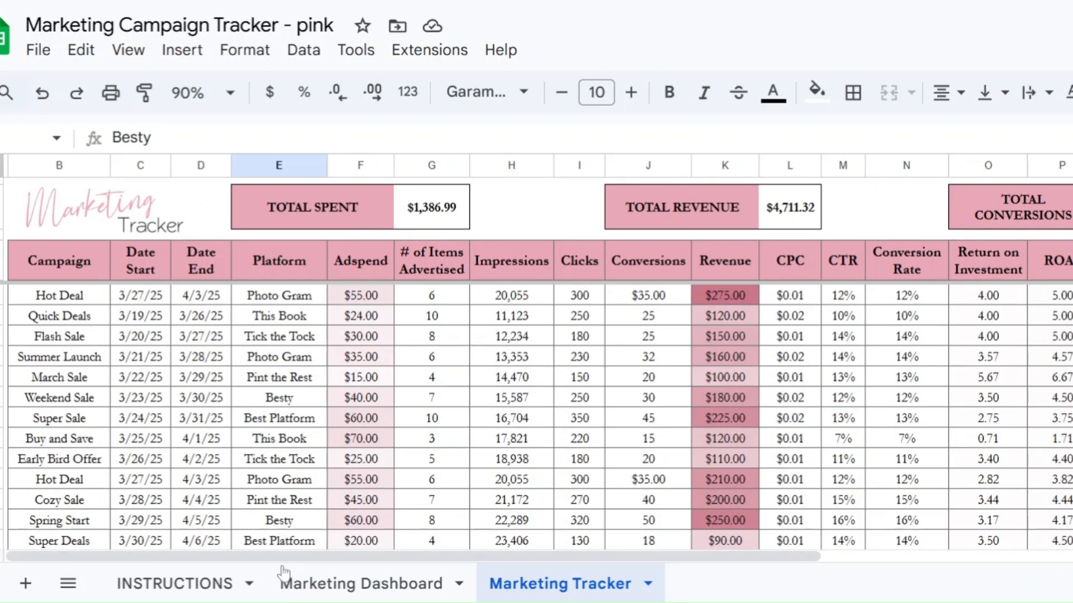
pyautogui.click(358, 583)
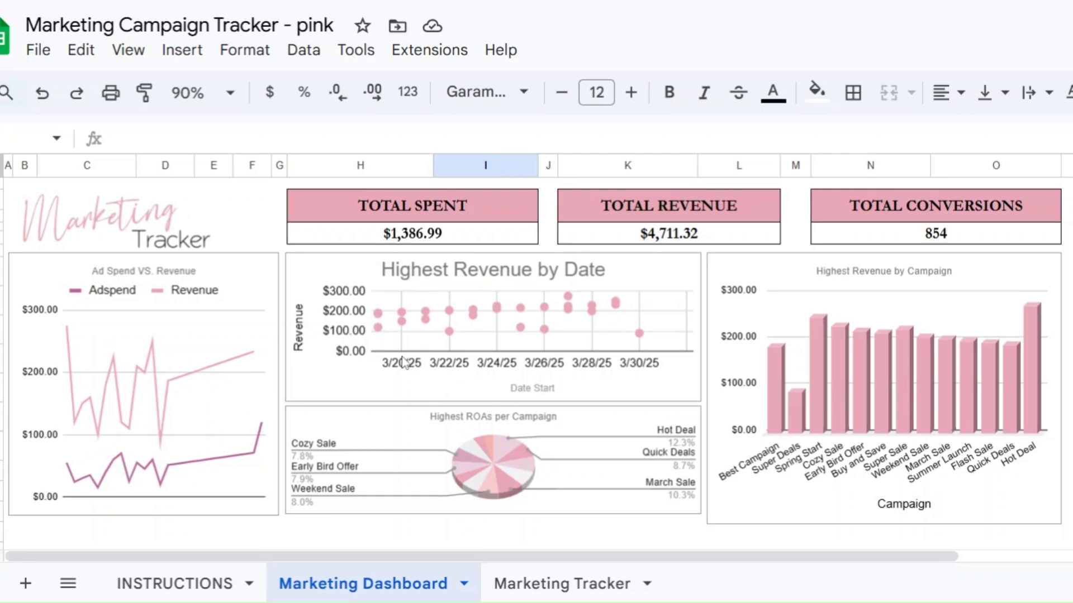
# Step: Inspect the Highest Revenue by Date, Highest ROAs per Campaign and Highest Revenue by Campaign charts
pyautogui.click(576, 299)
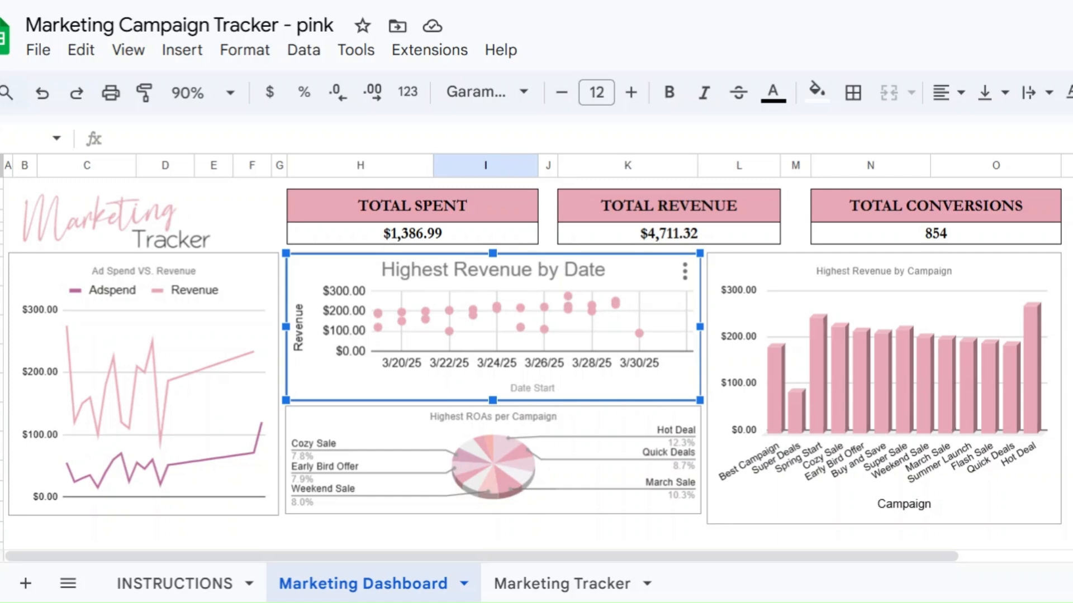
pyautogui.click(523, 482)
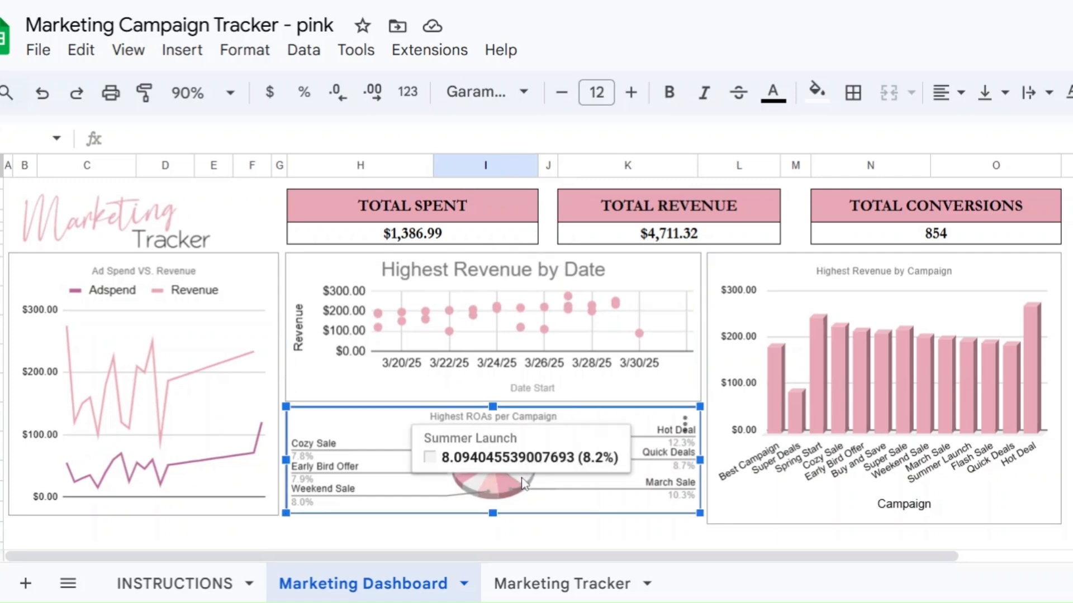
pyautogui.moveTo(469, 484)
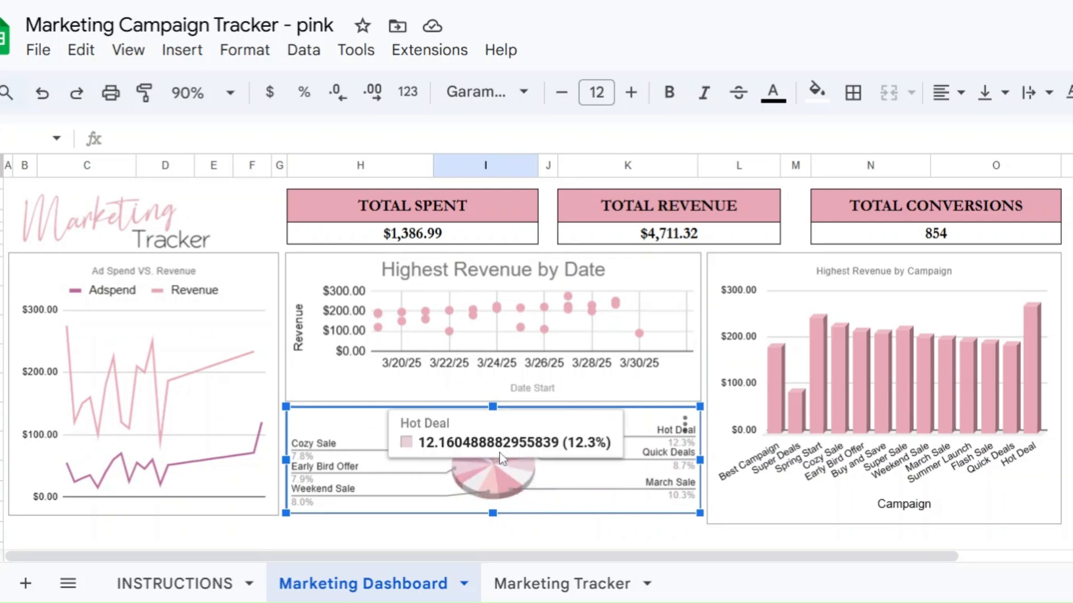
pyautogui.moveTo(503, 453)
pyautogui.moveTo(532, 464)
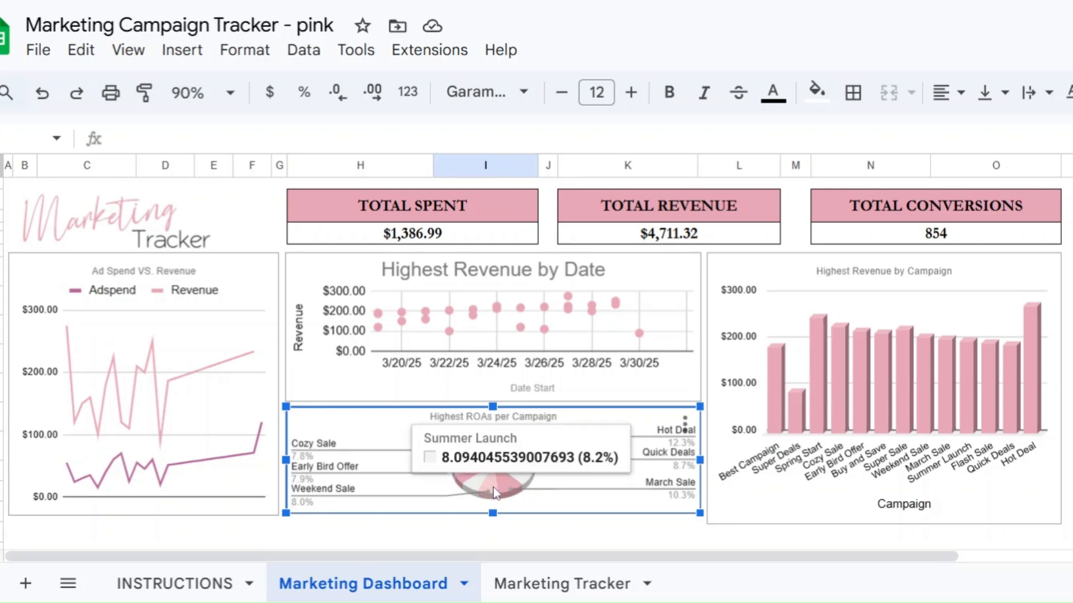
pyautogui.click(1033, 343)
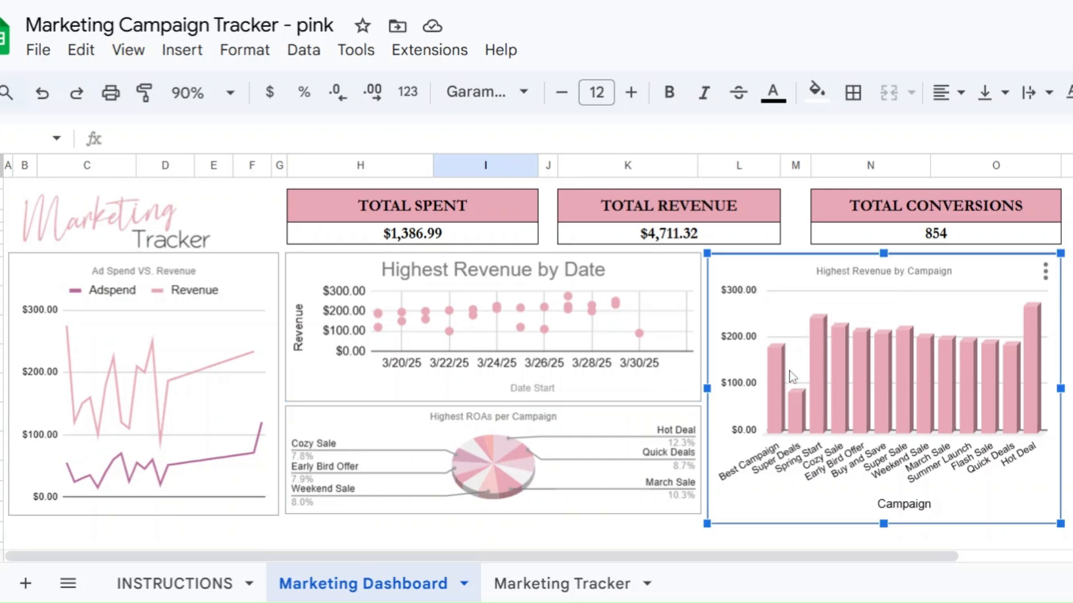
pyautogui.moveTo(792, 420)
# Step: Clear the first Hot Deal row on Marketing Tracker, including its $35.00 conversions and $275.00 revenue
pyautogui.click(553, 584)
pyautogui.moveTo(68, 304); pyautogui.dragTo(568, 297)
pyautogui.press('Delete')
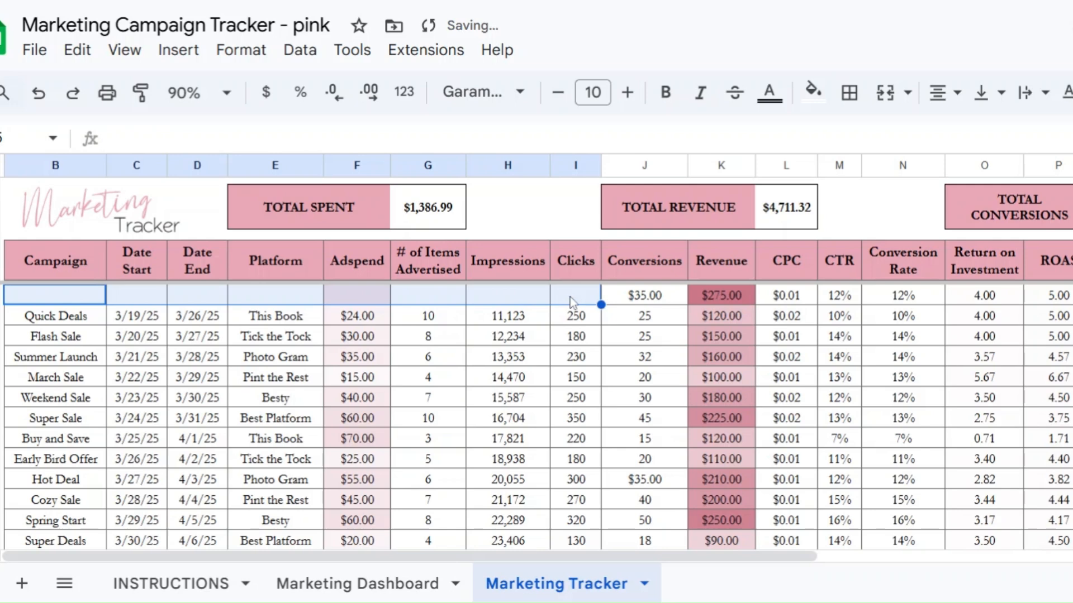
pyautogui.click(620, 297)
pyautogui.press('Delete')
pyautogui.click(712, 297)
pyautogui.press('Delete')
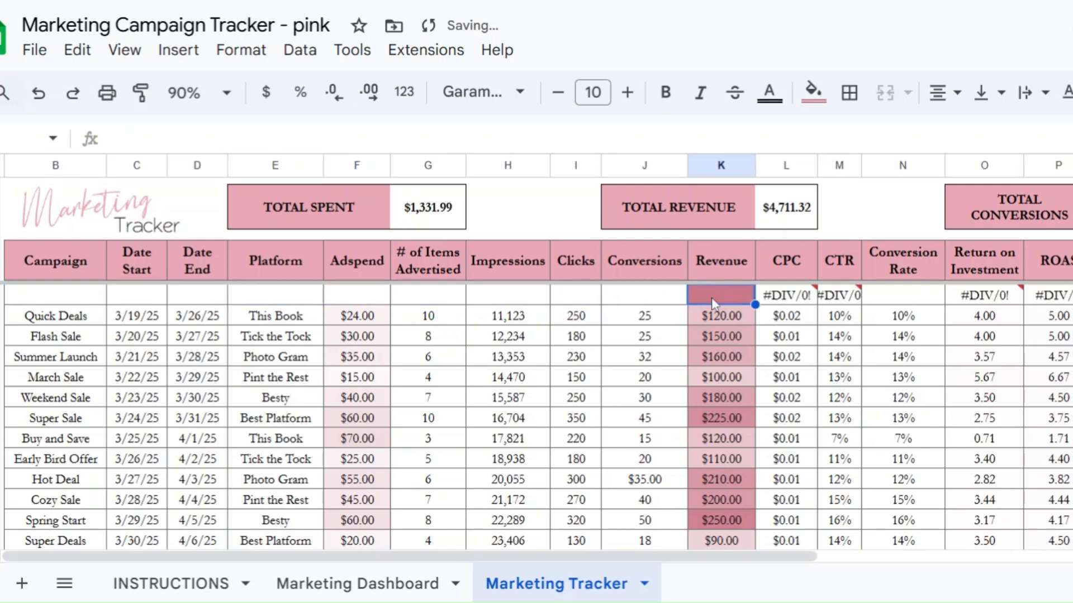
pyautogui.click(494, 342)
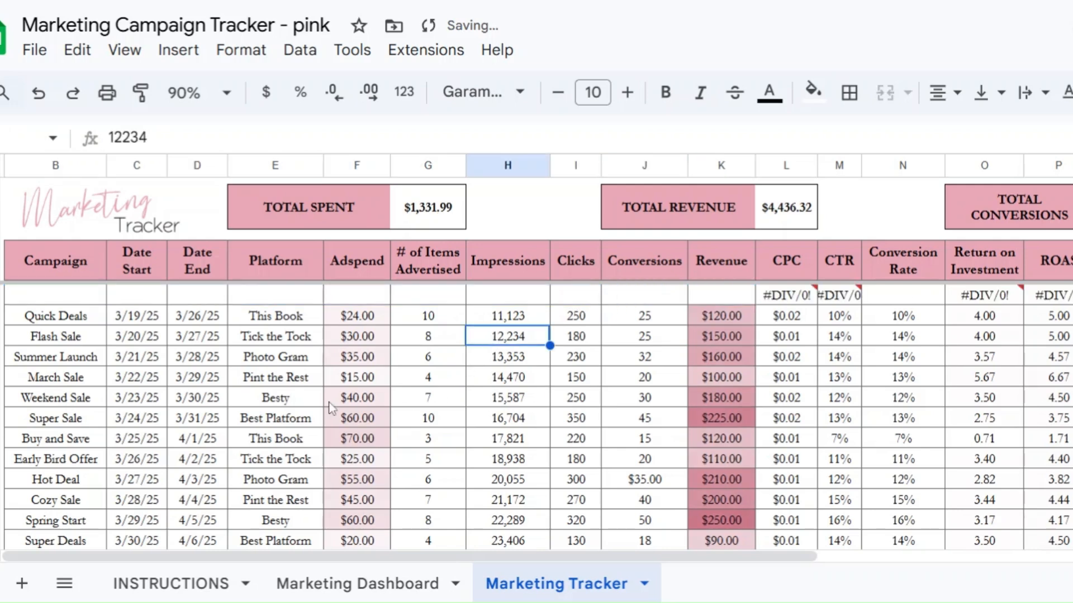
pyautogui.click(76, 304)
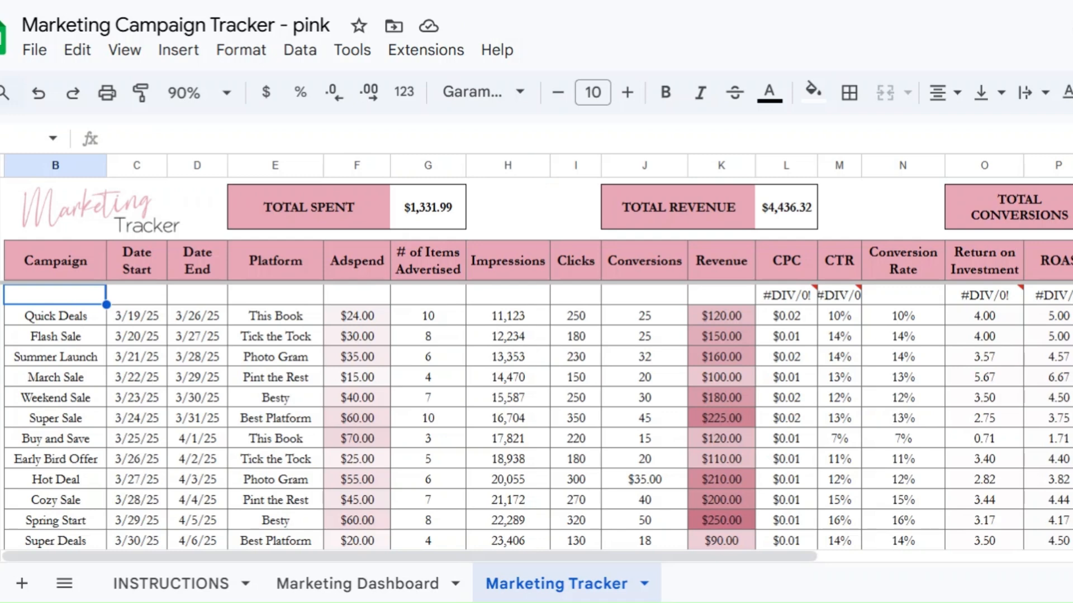
# Step: Enter the April Deals campaign, 4/1/25 to 4/30/25 on Etsy, with $200 ad spend and 20 items
pyautogui.write('Apr')
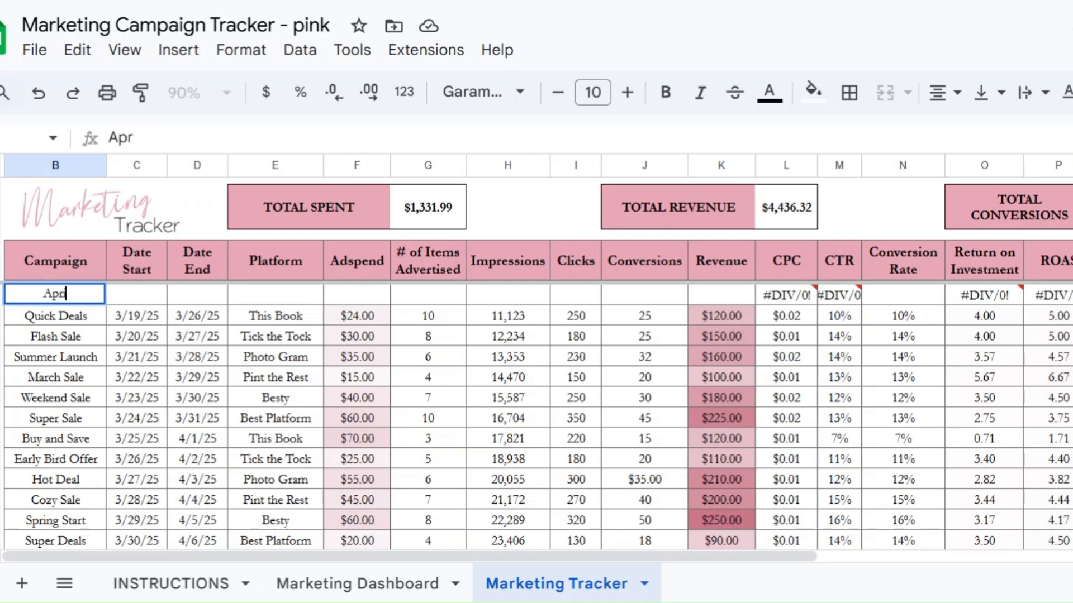
pyautogui.write('il Deals')
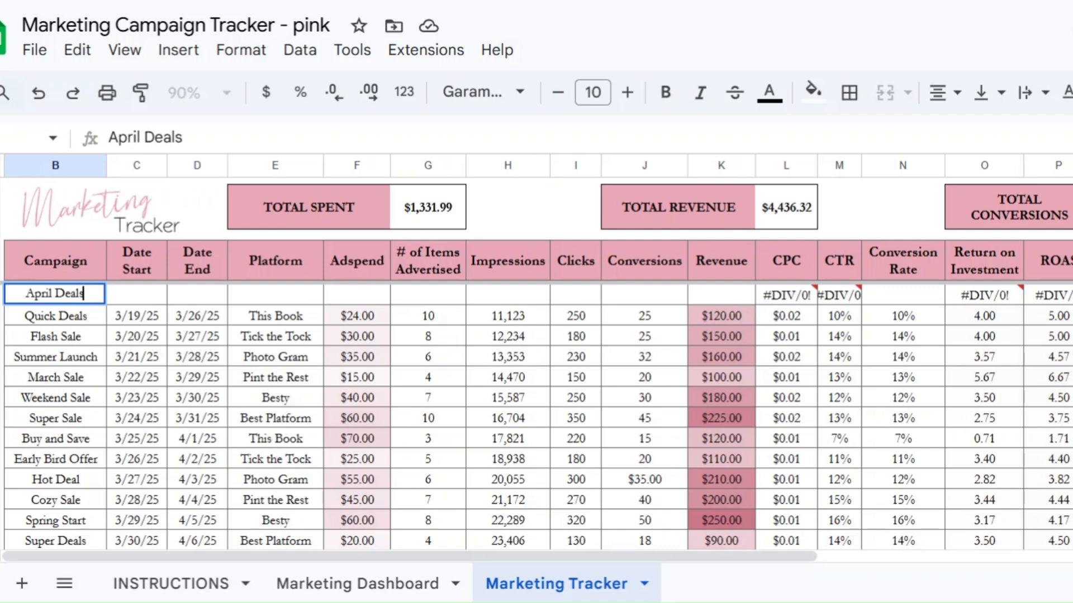
pyautogui.click(124, 296)
pyautogui.write('4')
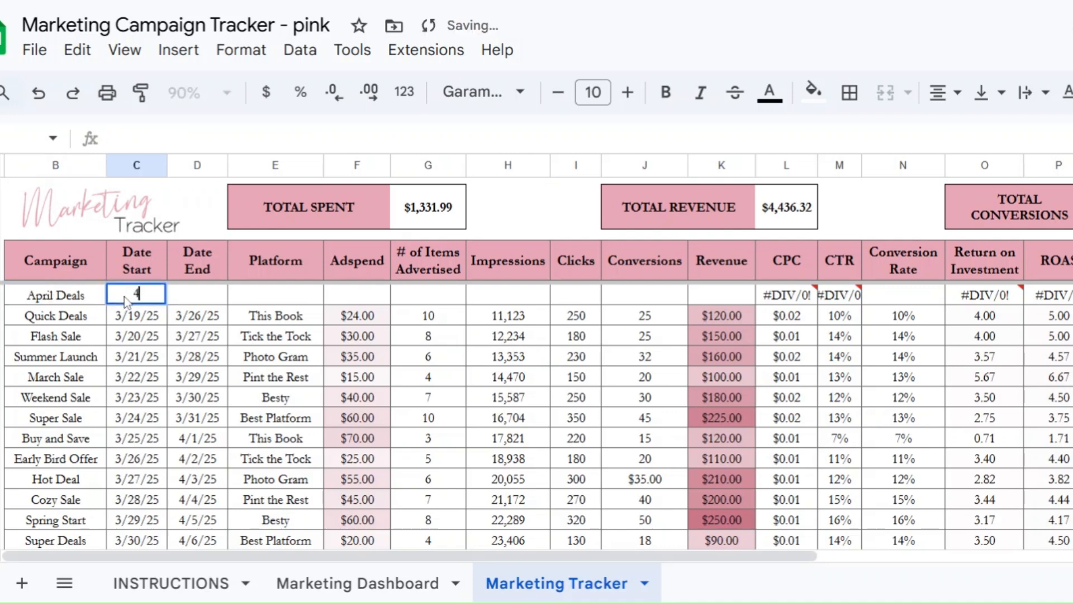
pyautogui.write('/1/25')
pyautogui.press('Tab')
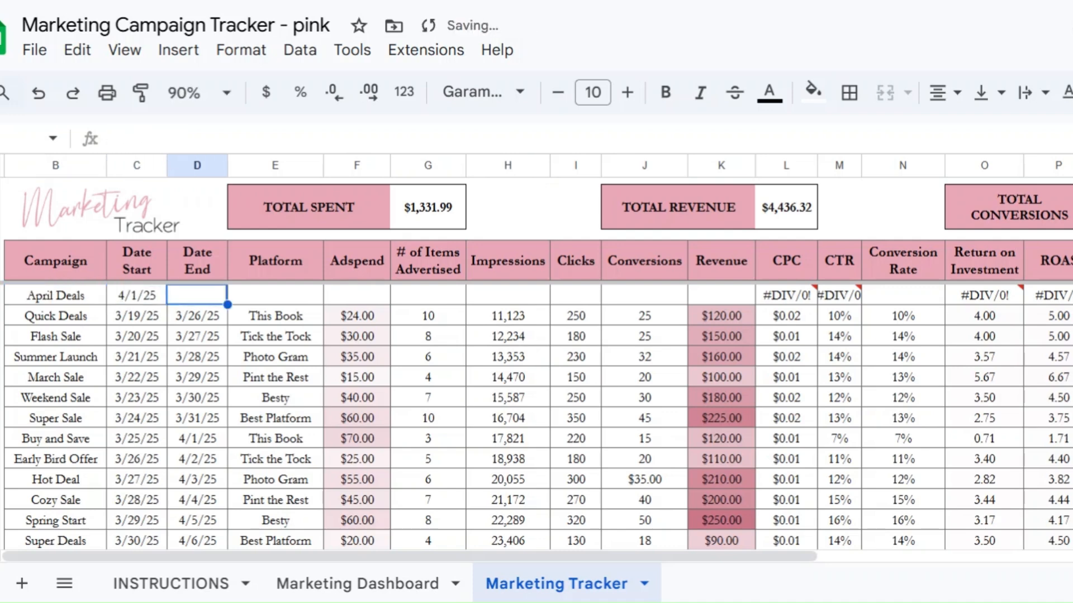
pyautogui.write('4/')
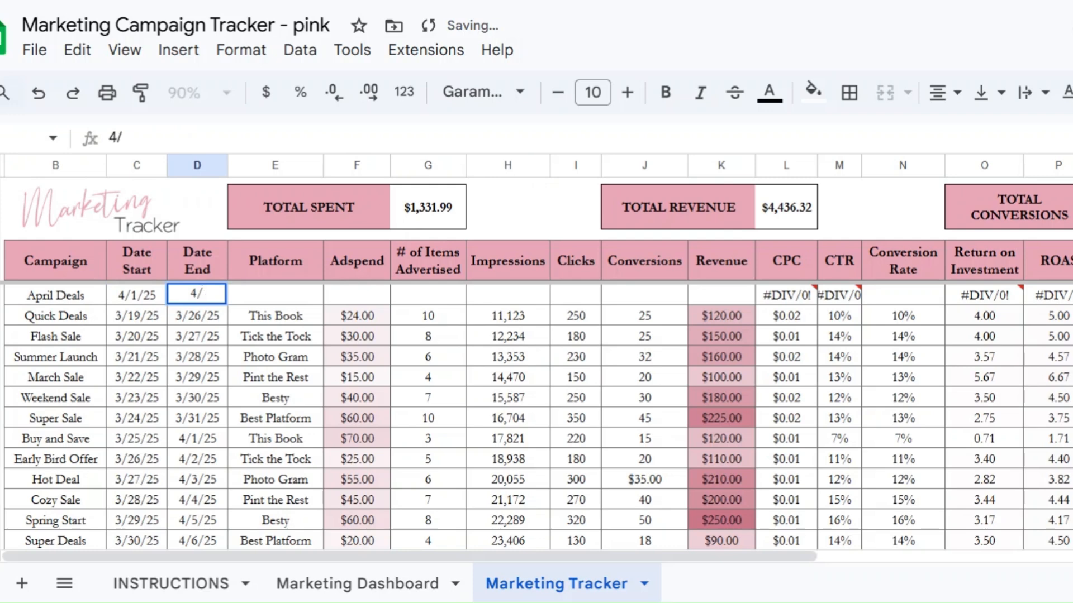
pyautogui.write('30/25')
pyautogui.press('Tab')
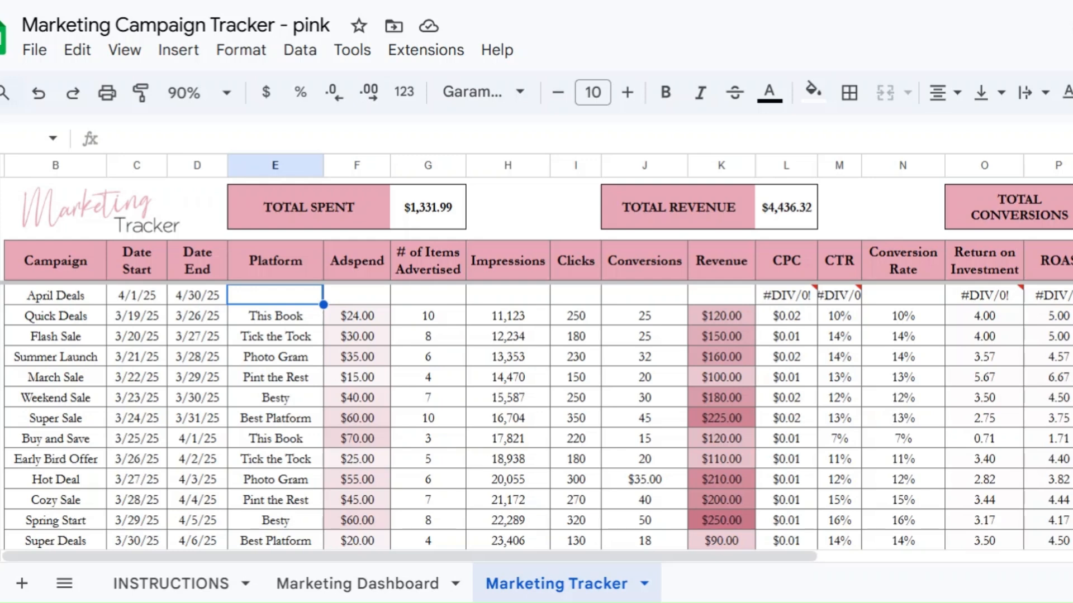
pyautogui.write('Etsy')
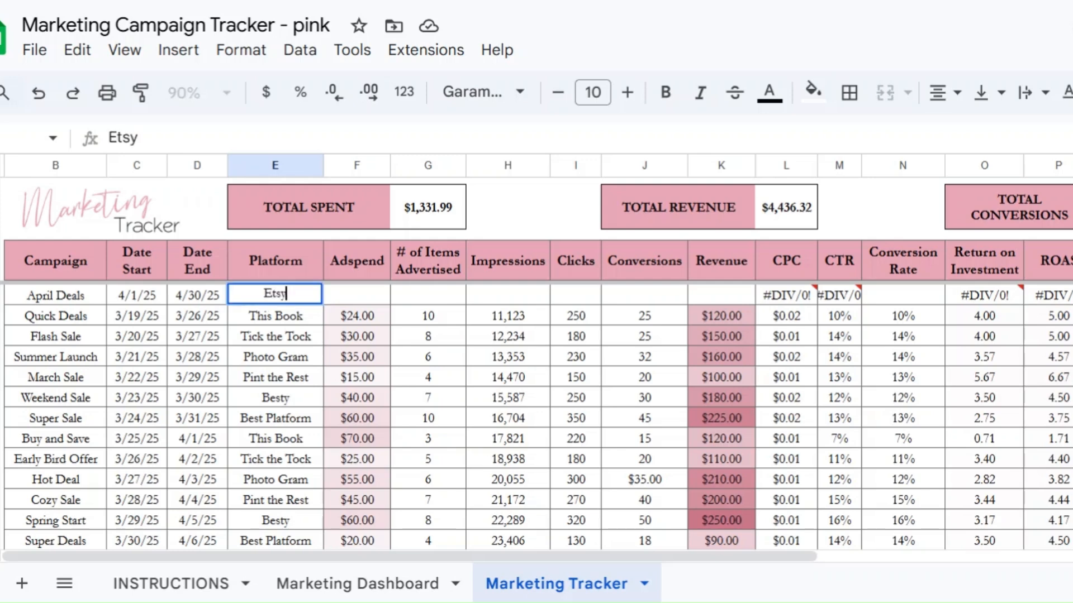
pyautogui.press('Tab')
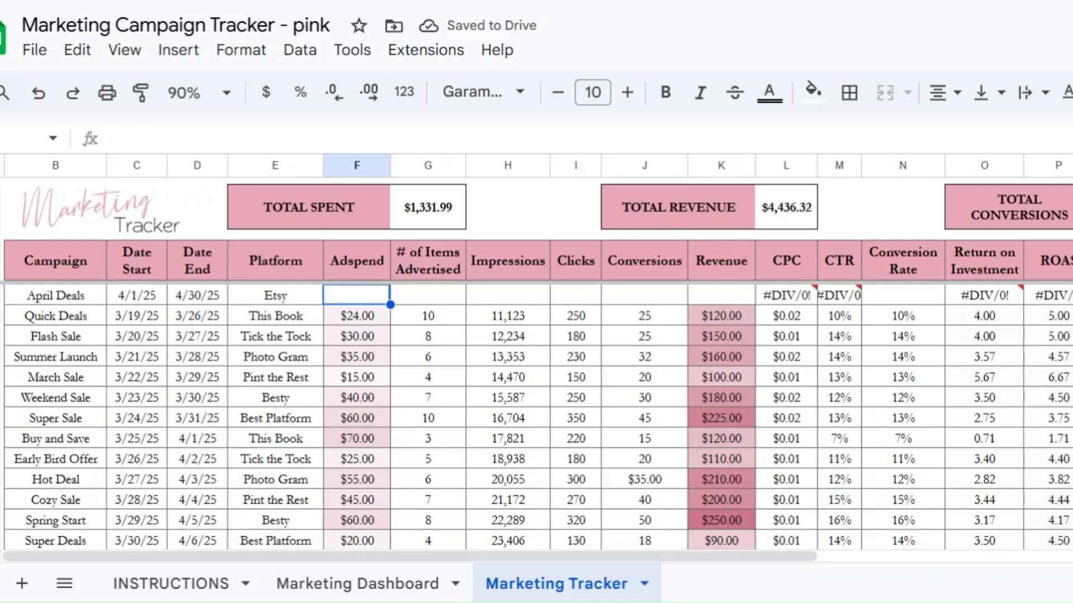
pyautogui.write('200')
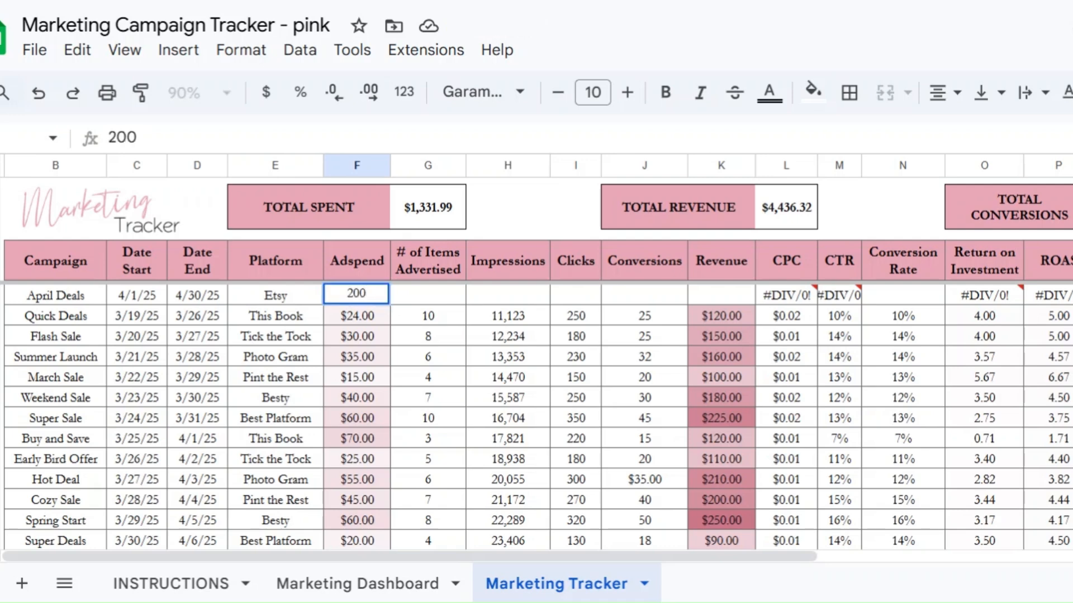
pyautogui.press('Tab')
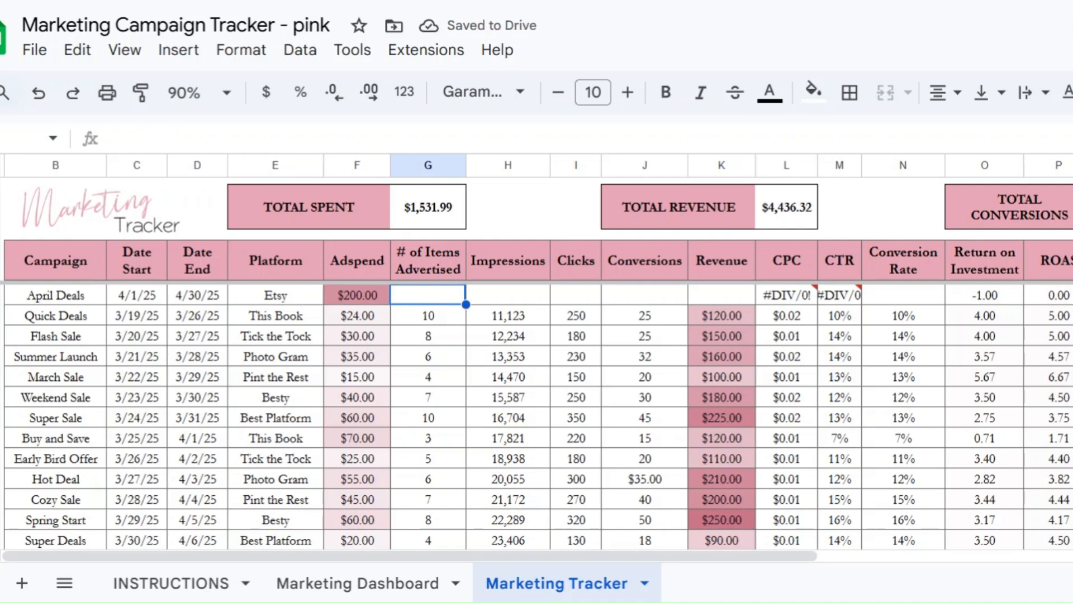
pyautogui.write('20')
pyautogui.press('Tab')
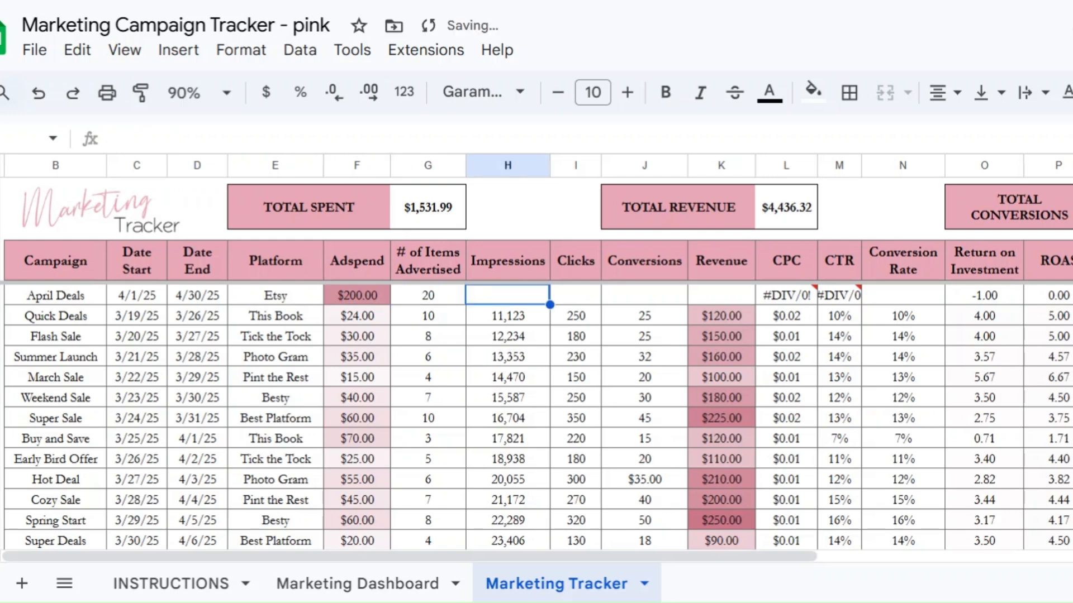
# Step: Enter 1,000 impressions, 100 clicks, 30 conversions and $600 revenue for April Deals
pyautogui.write('1000')
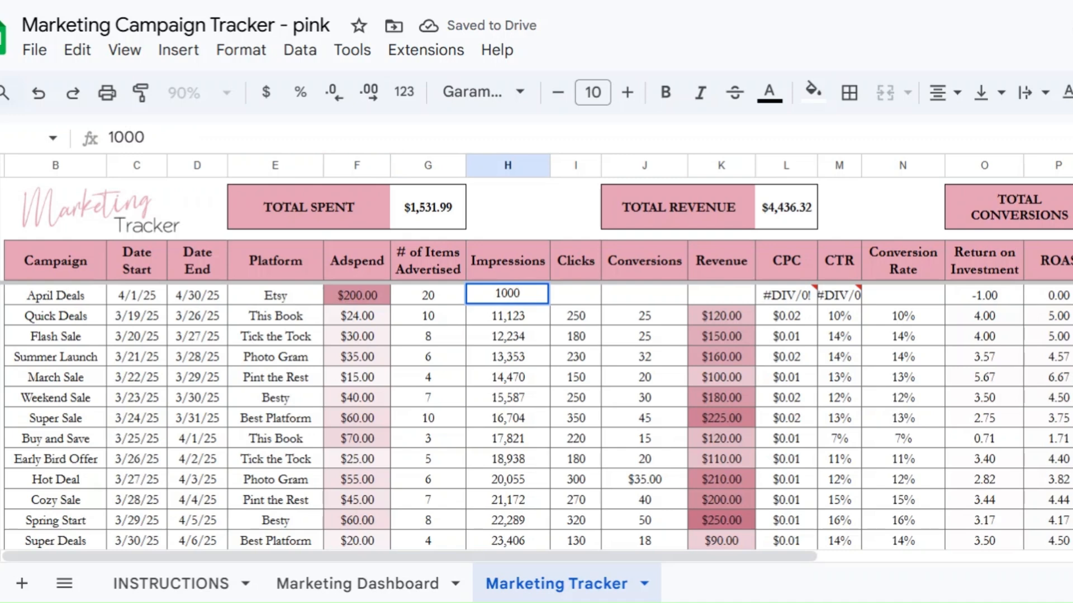
pyautogui.press('Tab')
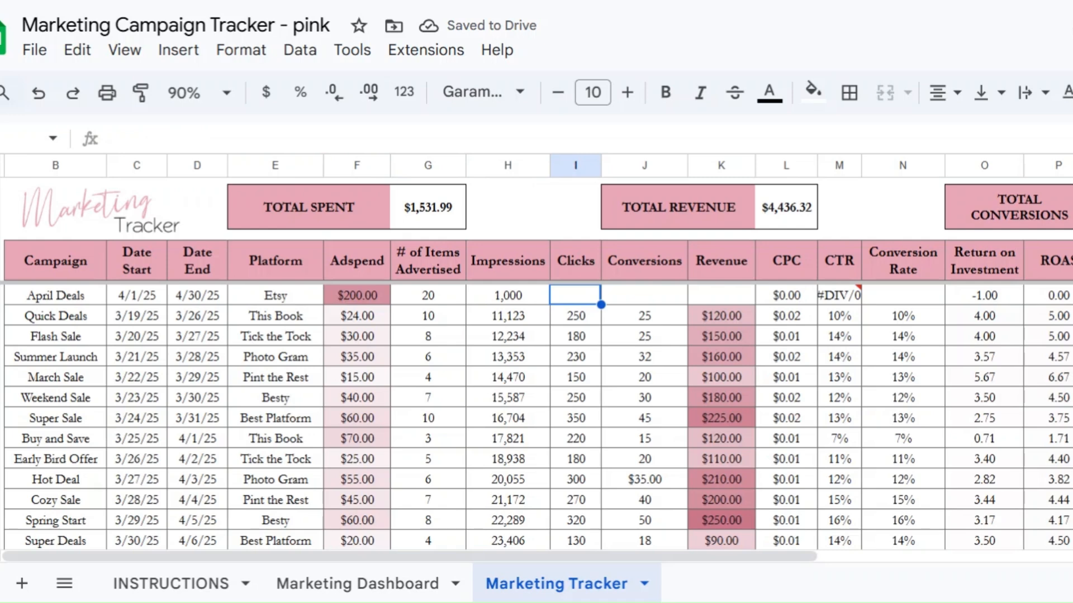
pyautogui.write('100')
pyautogui.press('Tab')
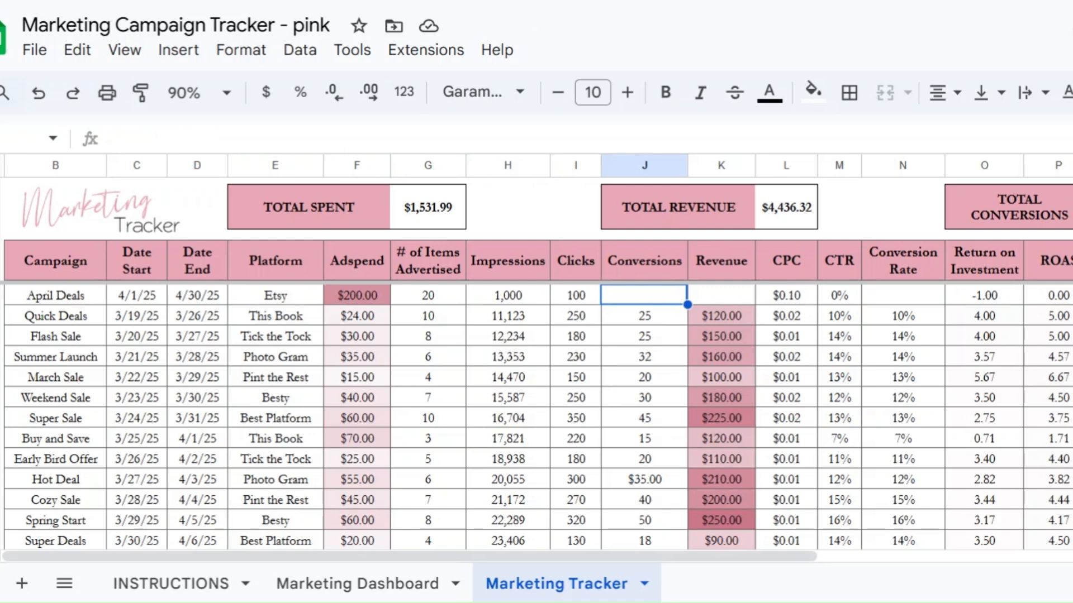
pyautogui.write('30')
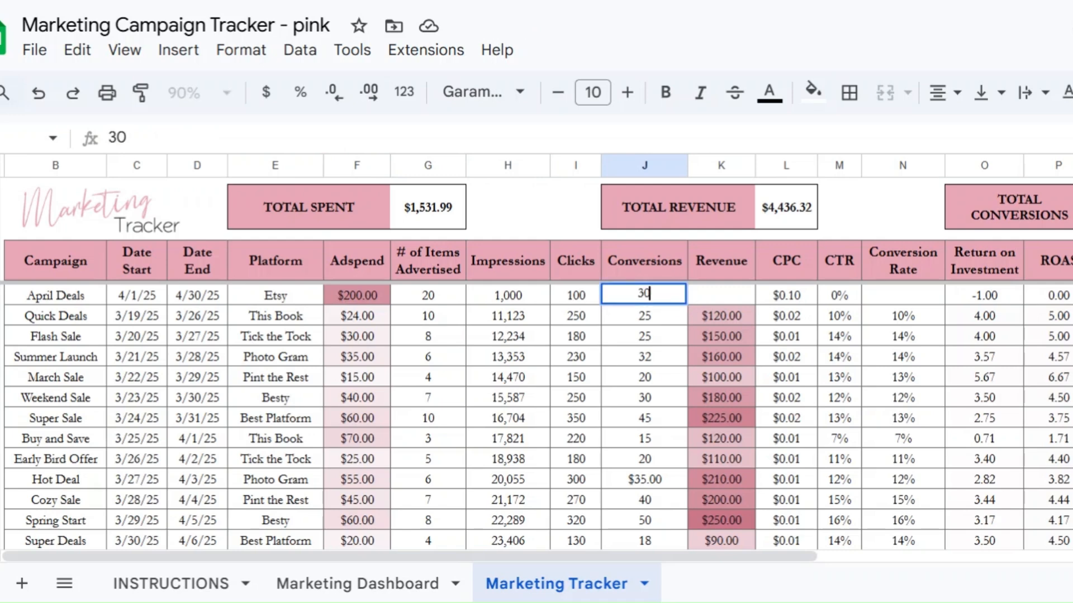
pyautogui.press('Tab')
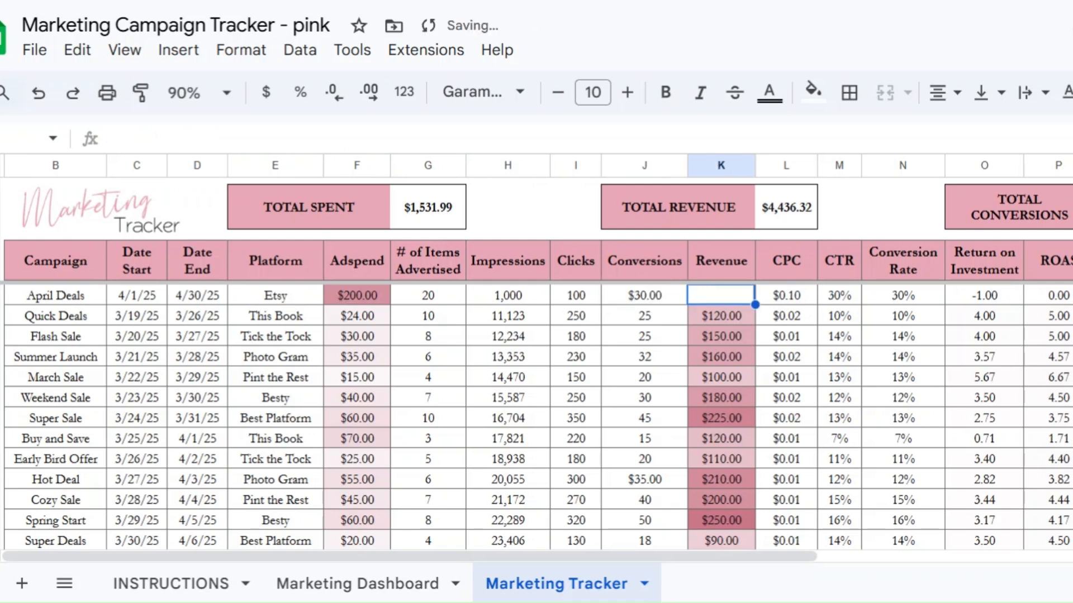
pyautogui.write('600')
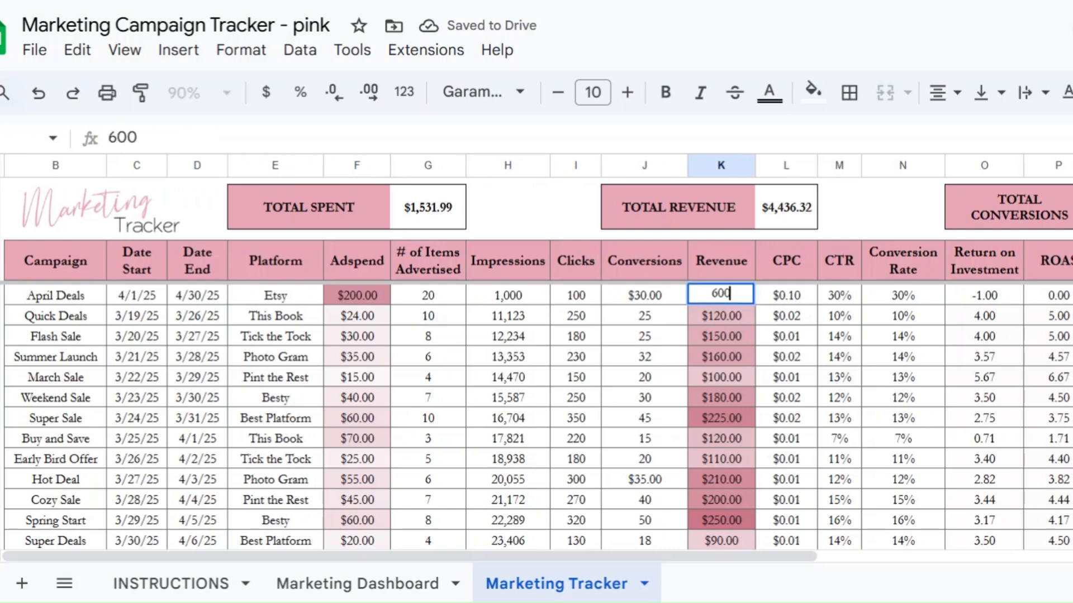
pyautogui.press('Return')
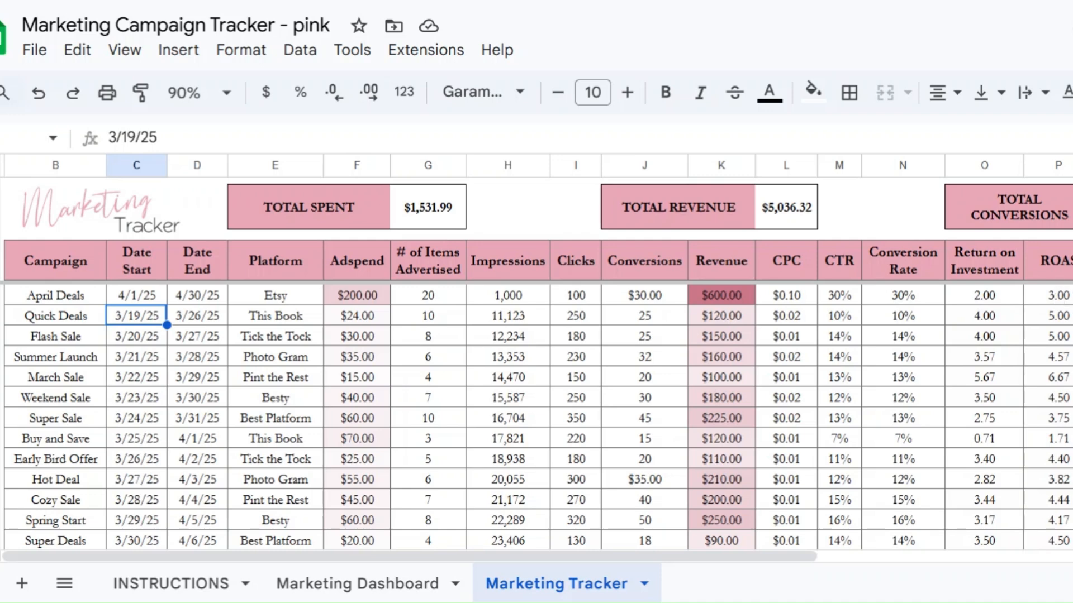
# Step: Add the note 'Loved this one!' to the April Deals row
pyautogui.click(1071, 296)
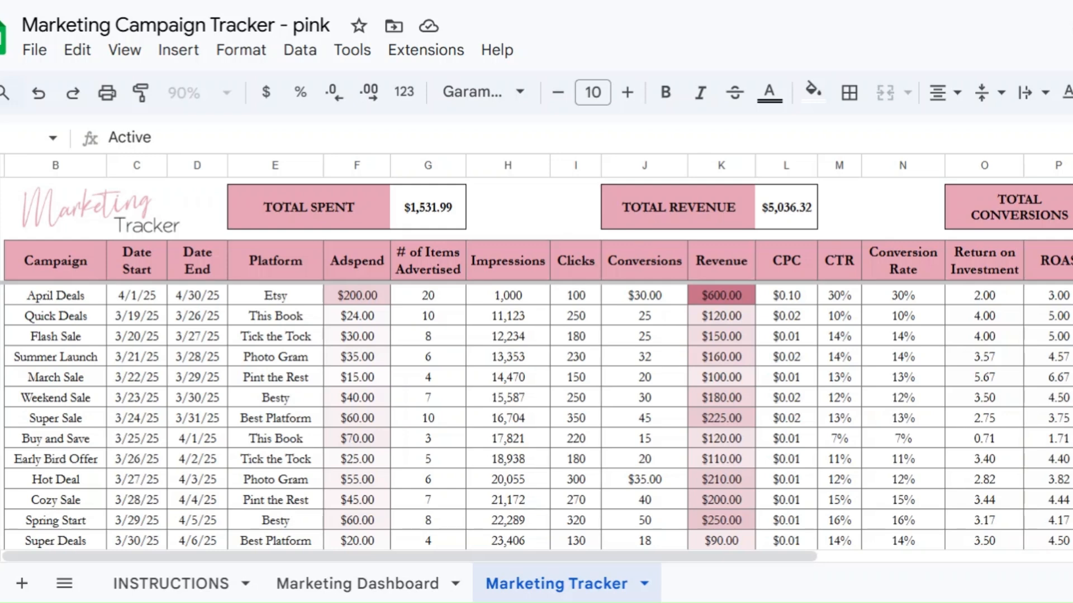
pyautogui.doubleClick(1069, 296)
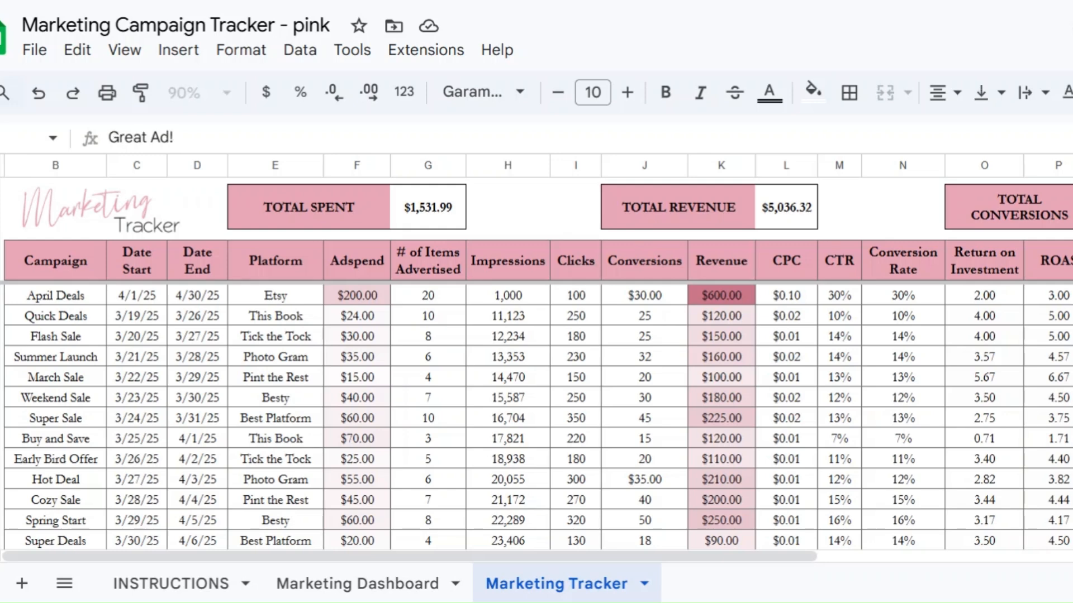
pyautogui.write('Loved')
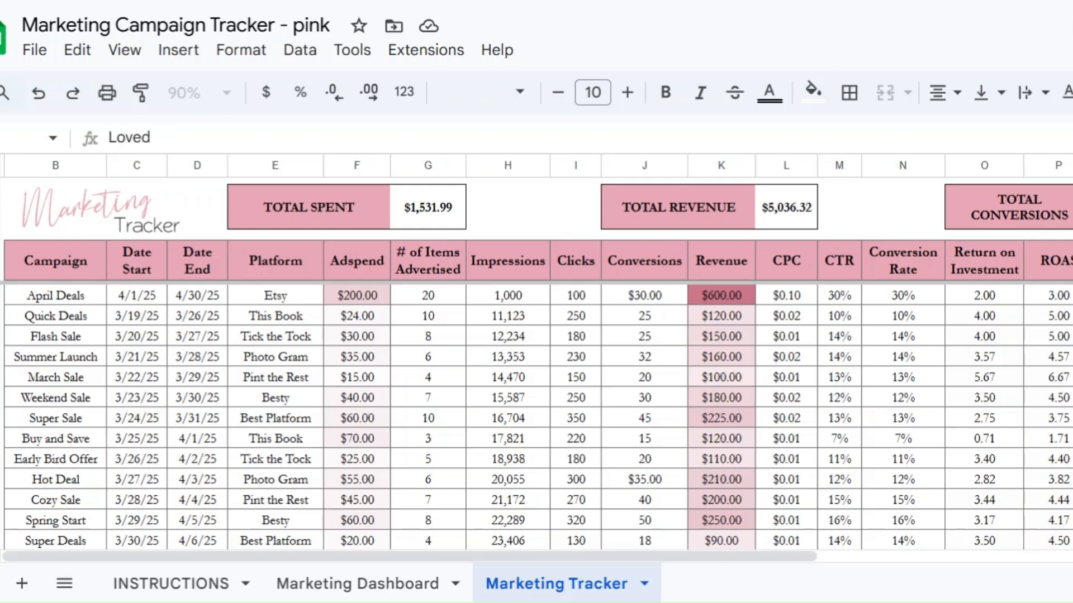
pyautogui.write(' this one!')
pyautogui.press('Return')
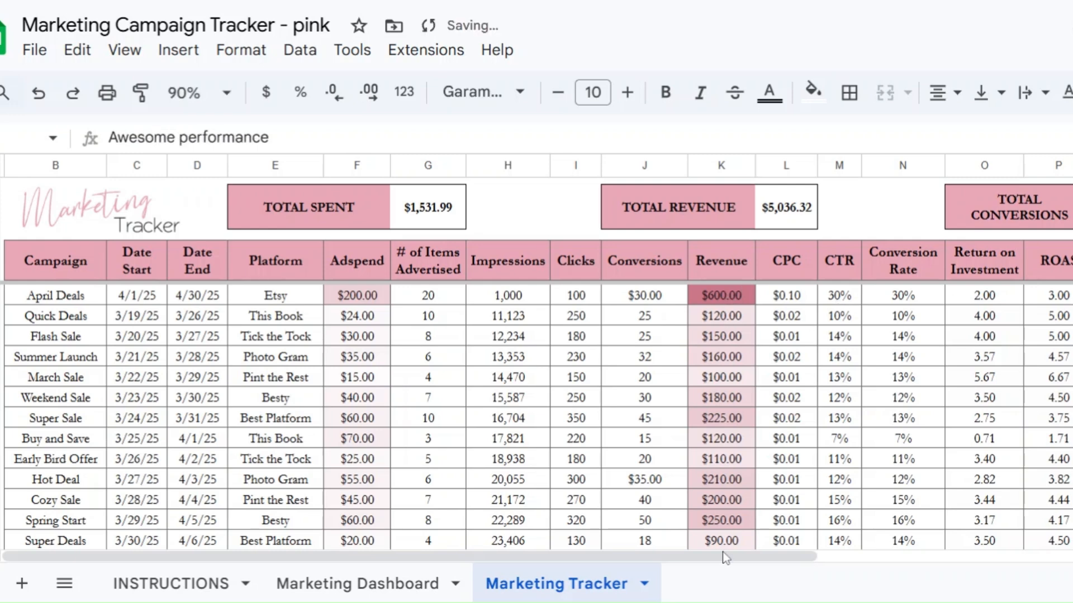
# Step: Lower the April Deals revenue to $50
pyautogui.scroll(-4, 716, 334)
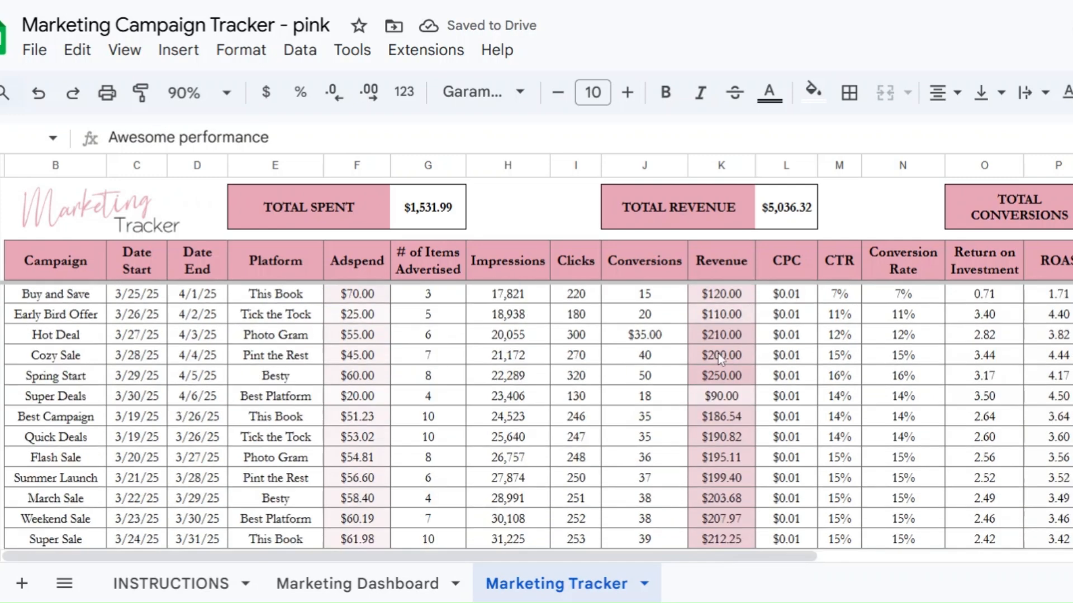
pyautogui.scroll(-2, 721, 359)
pyautogui.scroll(5, 723, 336)
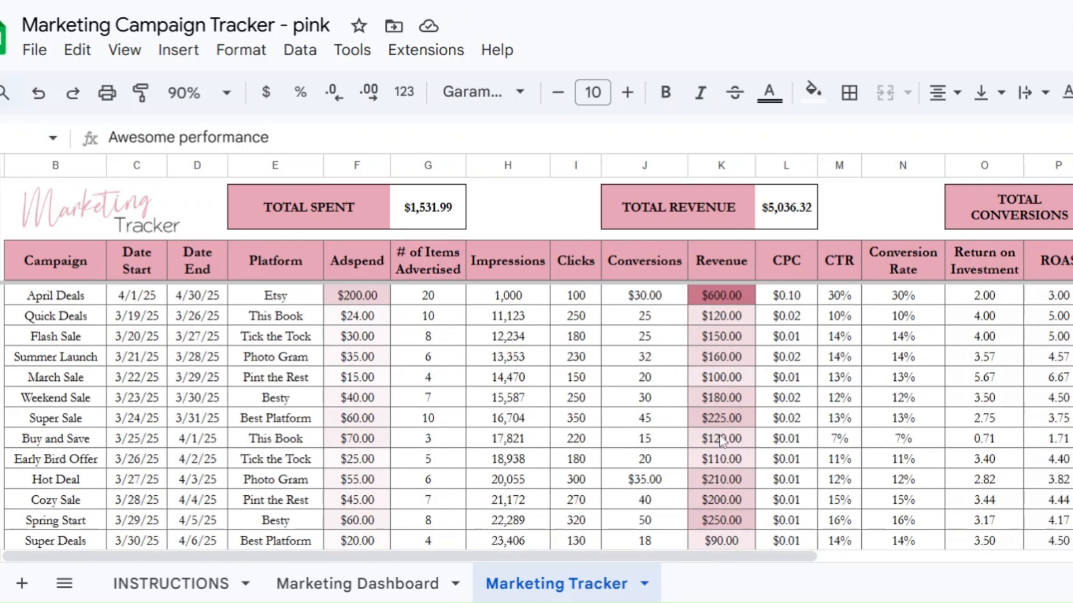
pyautogui.click(685, 299)
pyautogui.doubleClick(720, 295)
pyautogui.doubleClick(721, 295)
pyautogui.write('50')
pyautogui.press('Return')
pyautogui.scroll(-1, 699, 336)
pyautogui.scroll(1, 699, 335)
pyautogui.scroll(-1, 721, 364)
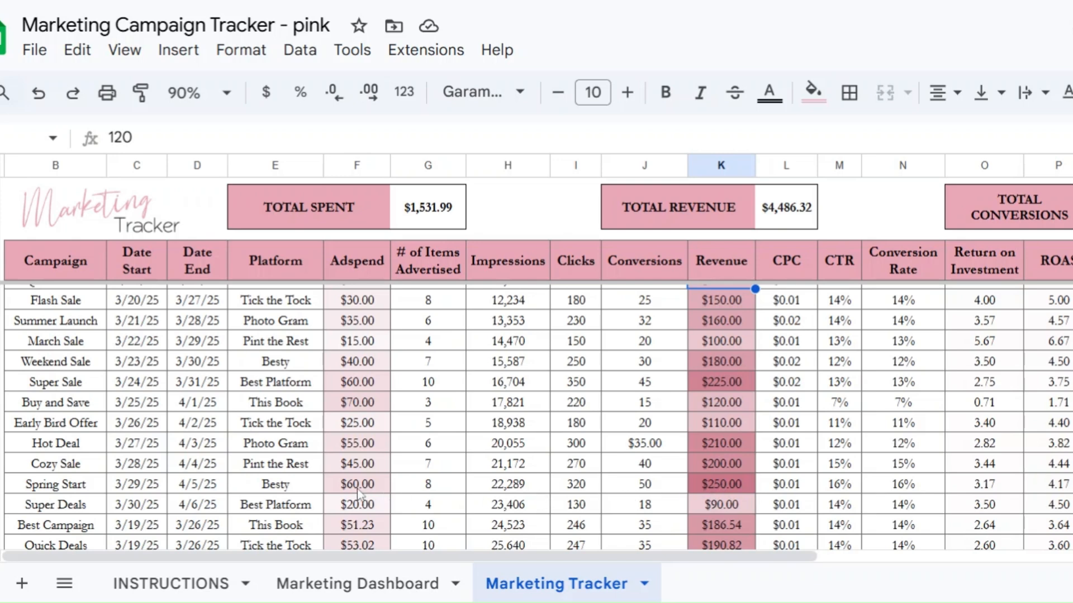
# Step: Change the April Deals revenue to $200
pyautogui.scroll(2, 357, 488)
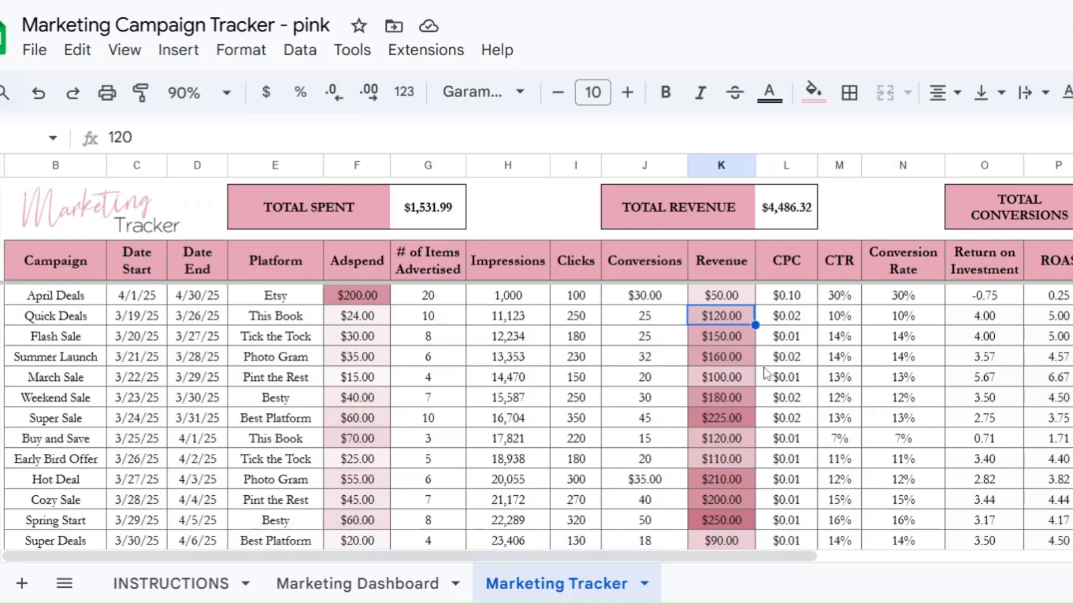
pyautogui.click(719, 299)
pyautogui.write('2')
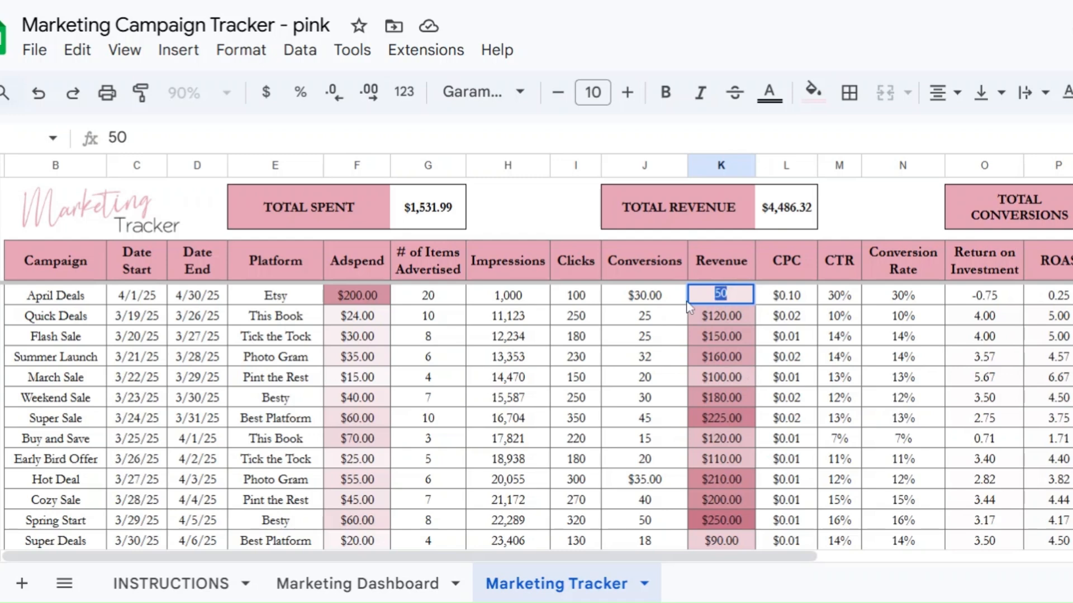
pyautogui.write('00')
pyautogui.press('Return')
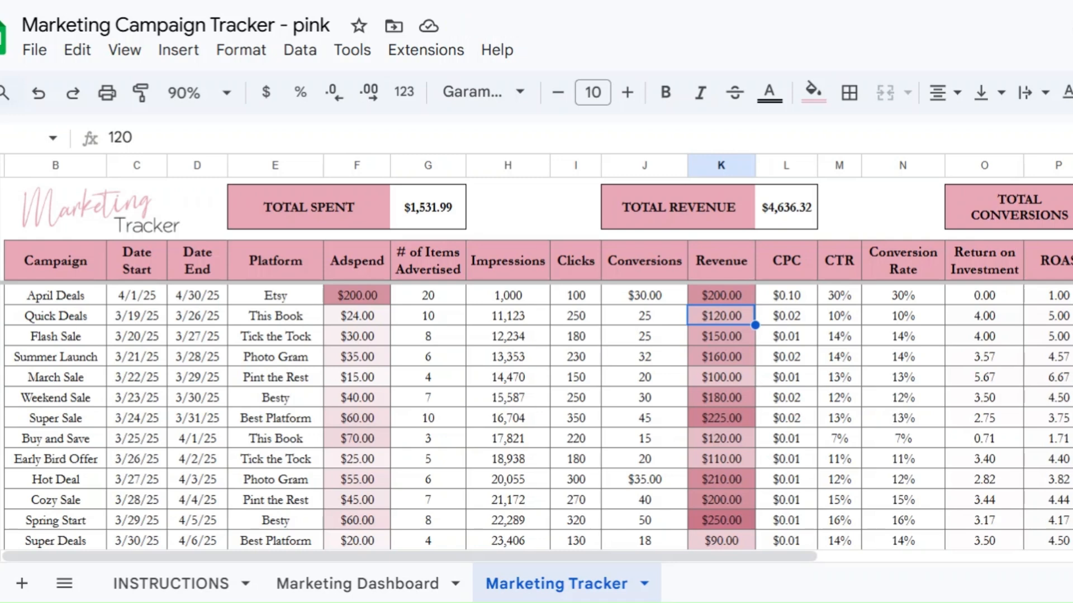
# Step: Change the April Deals ad spend to $20
pyautogui.doubleClick(348, 299)
pyautogui.doubleClick(355, 294)
pyautogui.write('20')
pyautogui.press('Return')
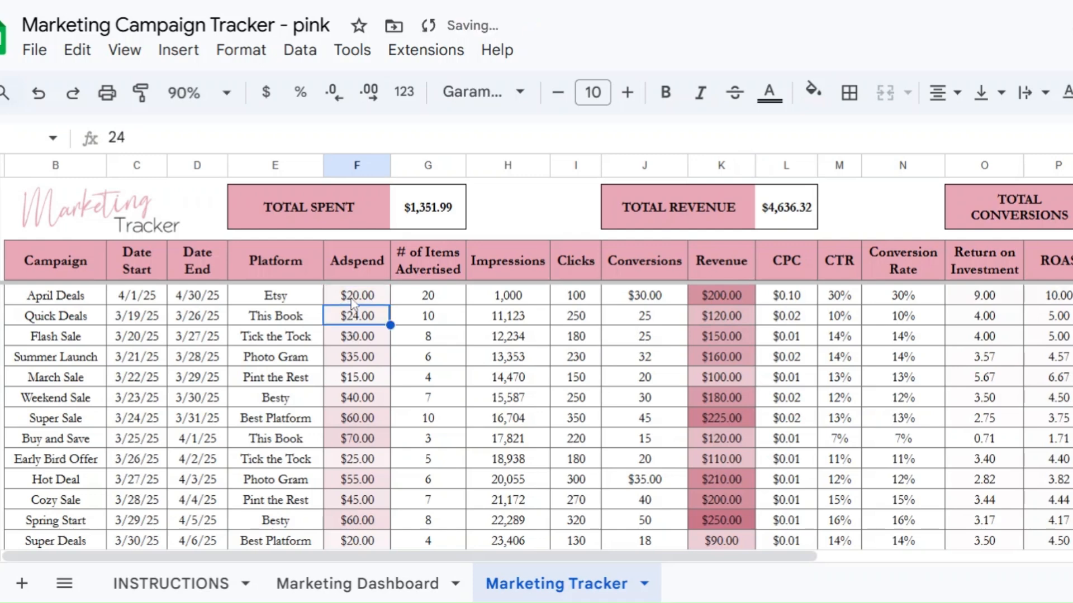
pyautogui.scroll(-1, 352, 304)
pyautogui.scroll(1, 343, 303)
pyautogui.click(342, 299)
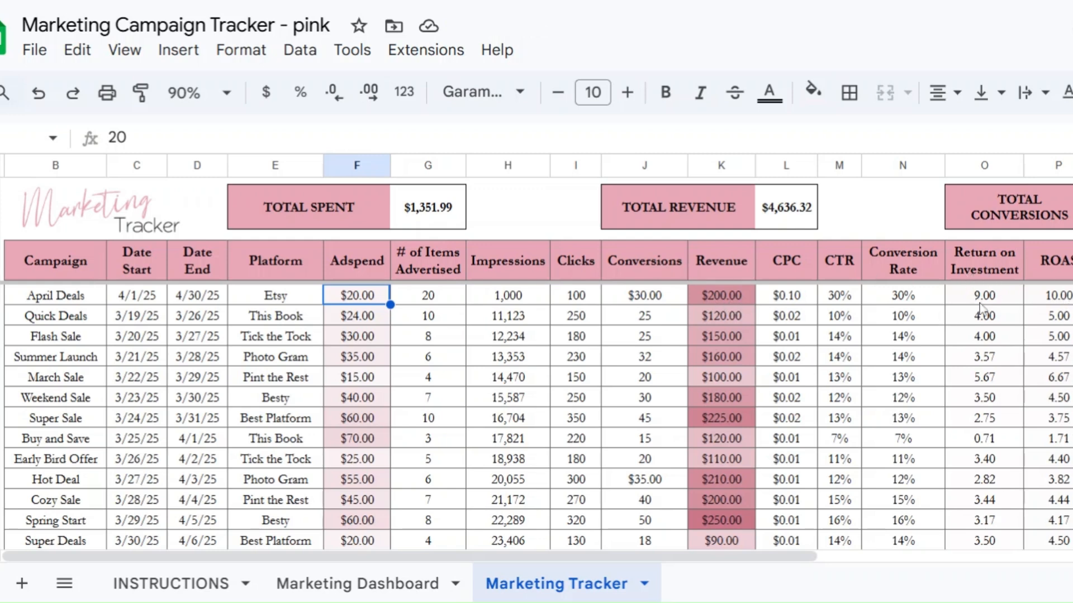
pyautogui.scroll(-10, 1004, 317)
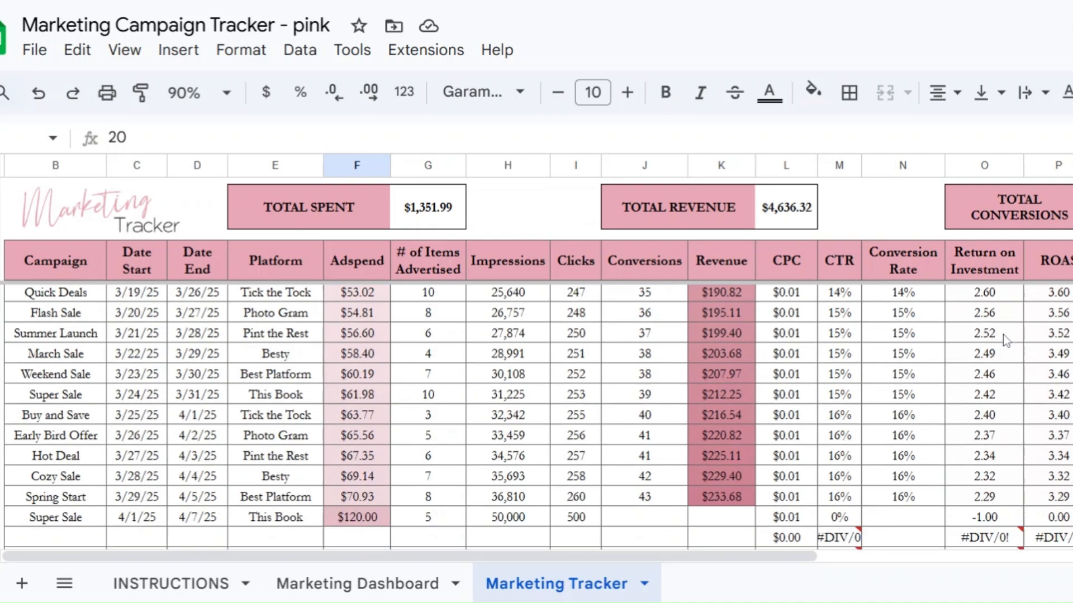
pyautogui.scroll(10, 1048, 445)
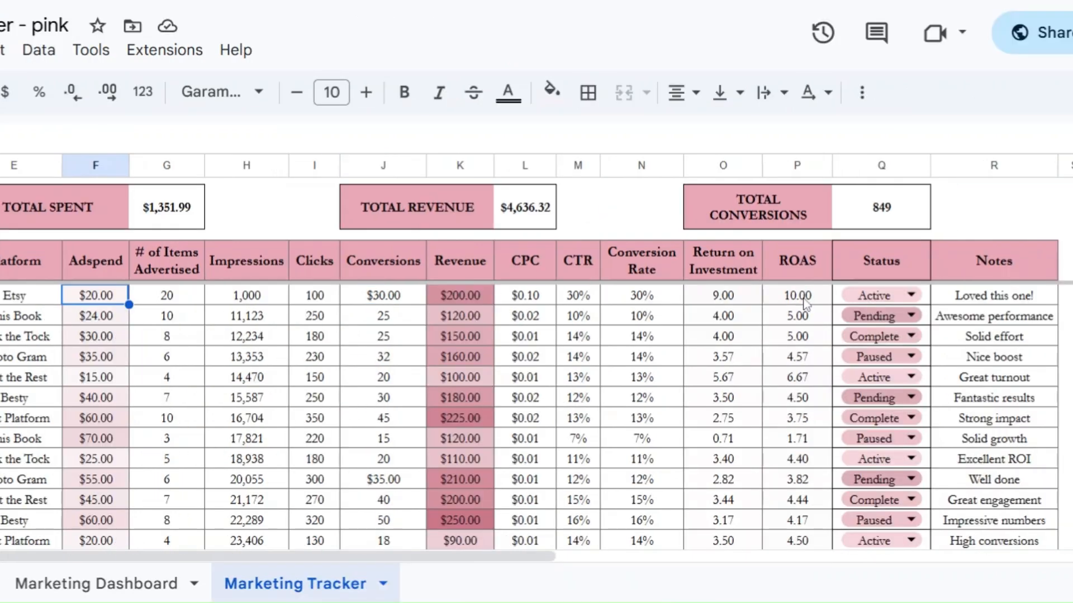
pyautogui.click(805, 377)
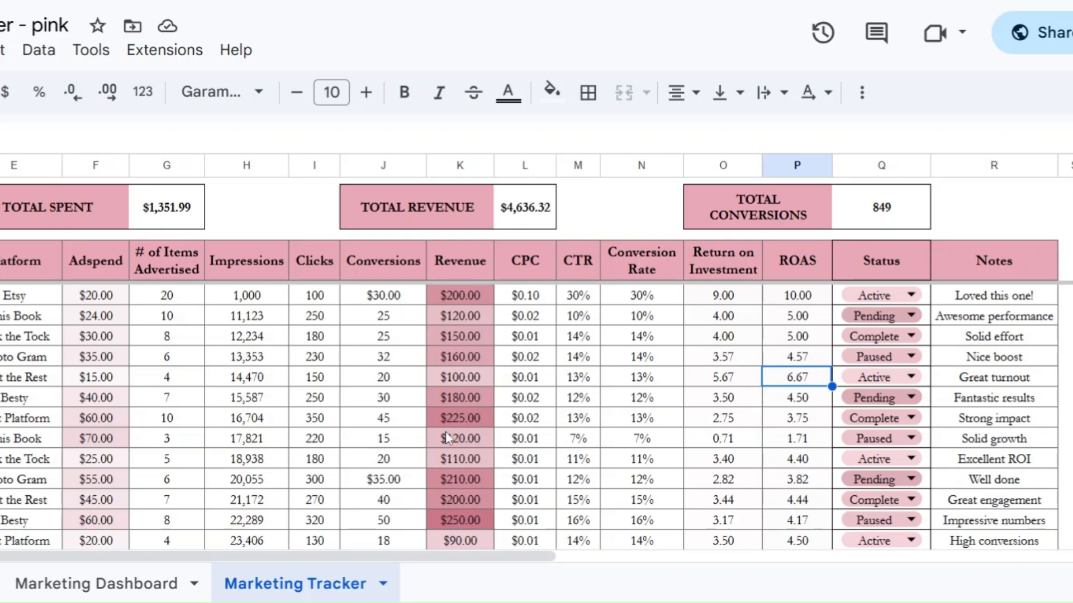
# Step: Re-enter the April Deals revenue, first as $20 and then as $40
pyautogui.click(96, 302)
pyautogui.doubleClick(477, 296)
pyautogui.doubleClick(470, 294)
pyautogui.write('200')
pyautogui.press('Return')
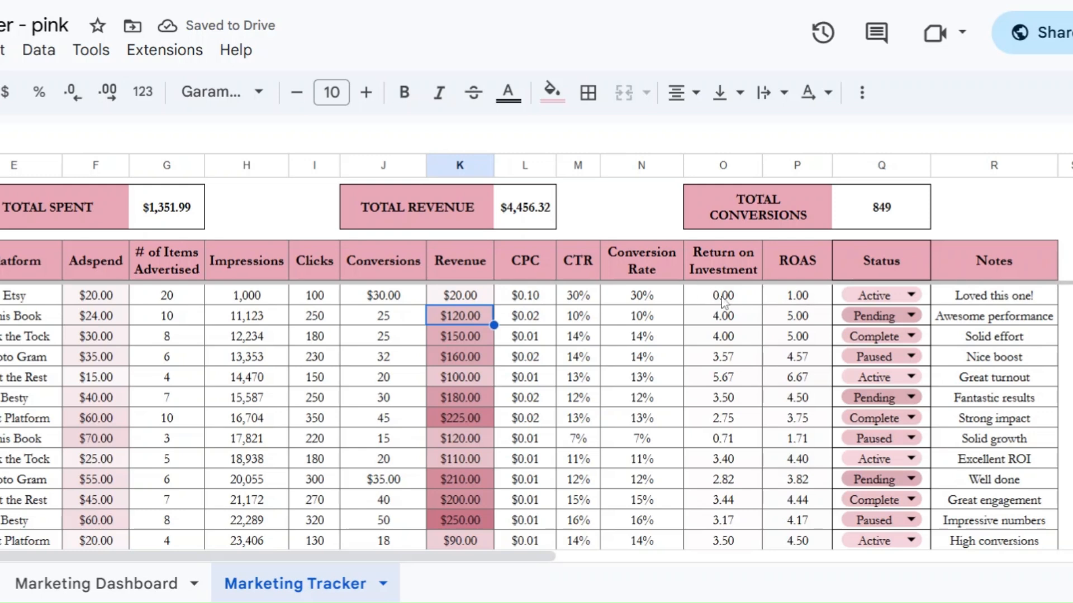
pyautogui.doubleClick(456, 296)
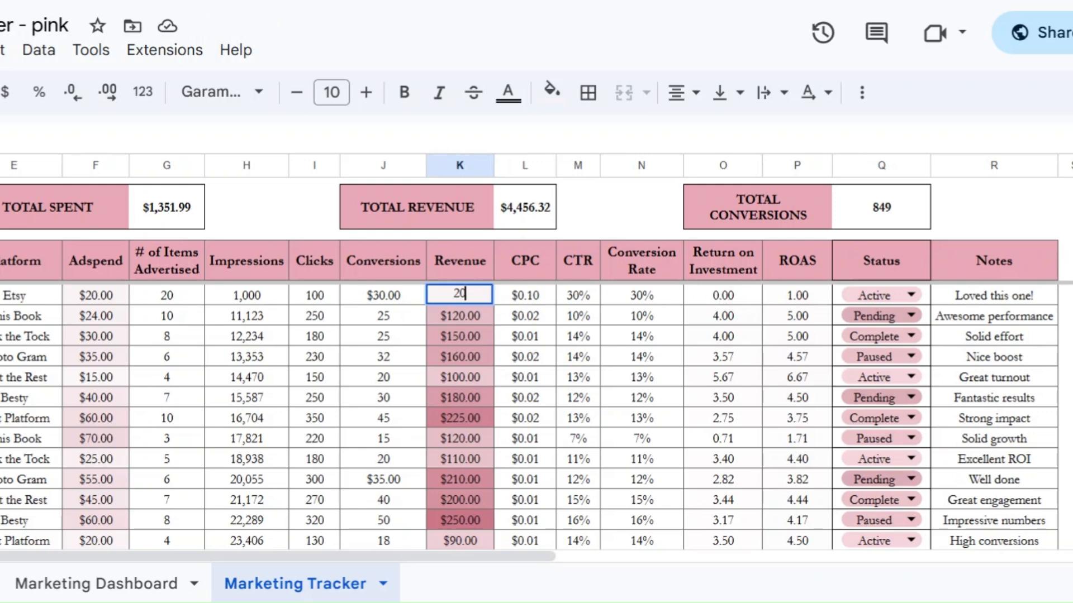
pyautogui.write('40')
pyautogui.press('Return')
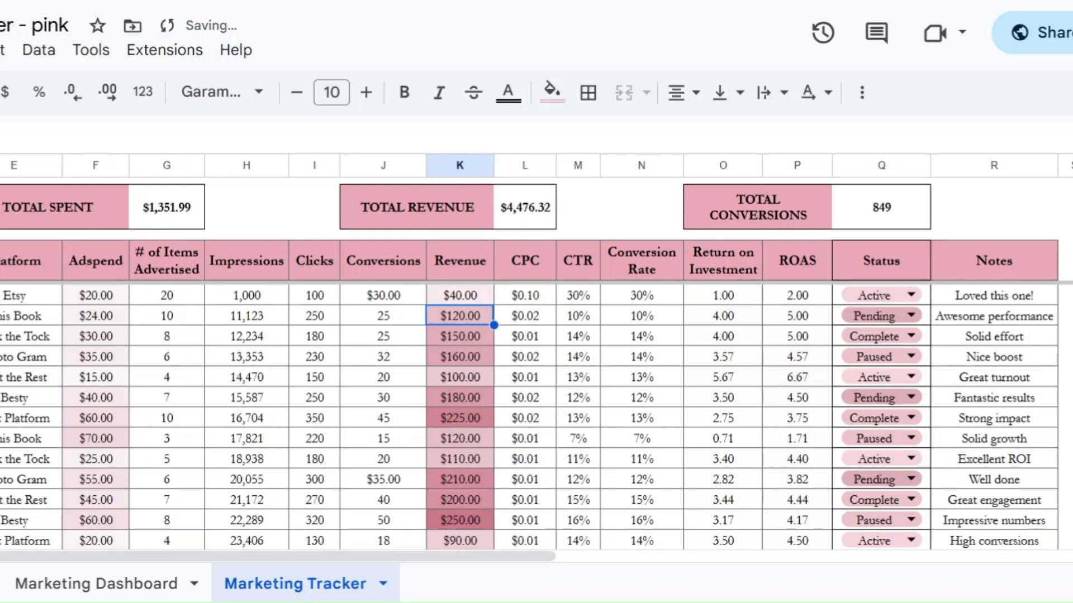